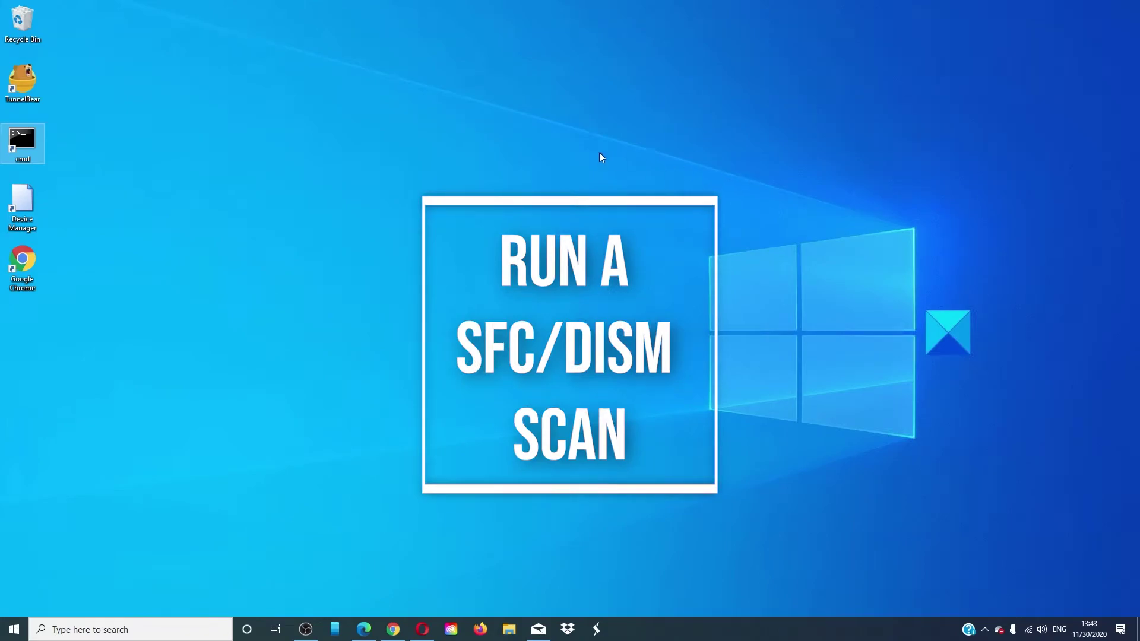
Run sfc /scannow in an administrator Command Prompt until verification reaches 100% with no violations
double_click(32, 152)
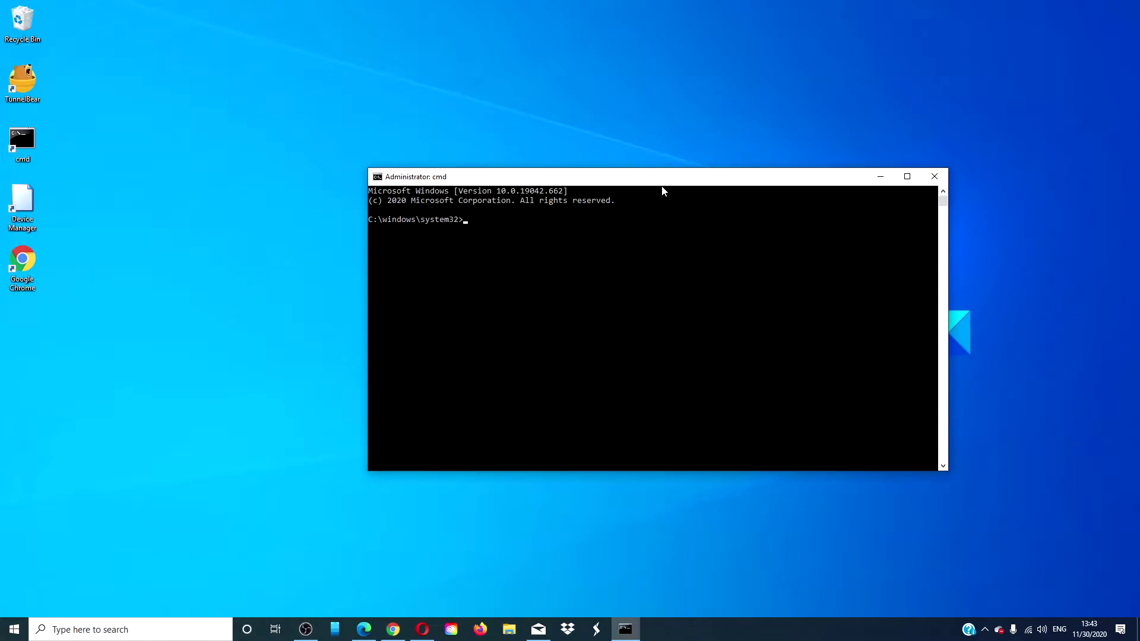
type("sfc /scannow")
key("Return")
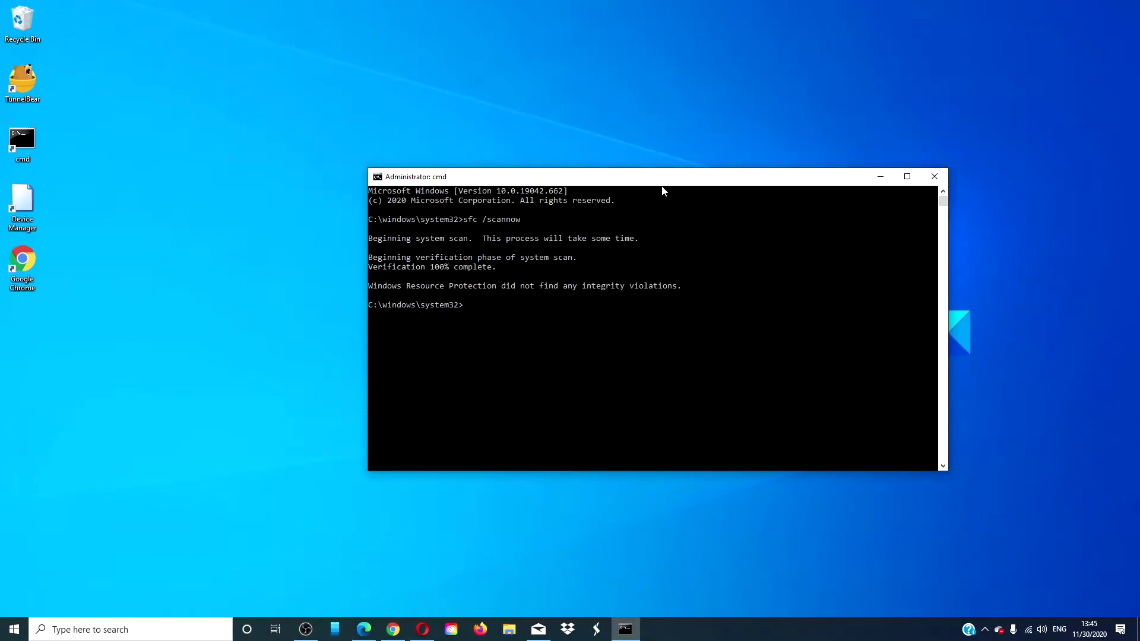
Repair the image with dism /online /cleanup-image /restorehealth, then exit Command Prompt
type("dism /online /cea")
key("BackSpace")
key("BackSpace")
type("leanup-image /restorehe")
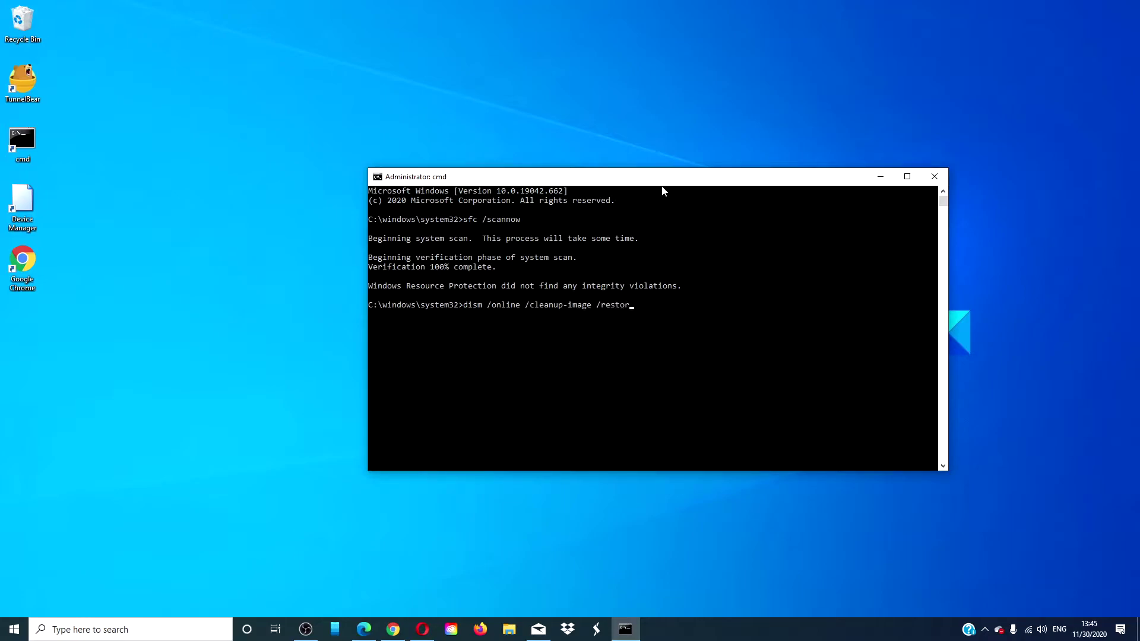
type("alth")
key("Return")
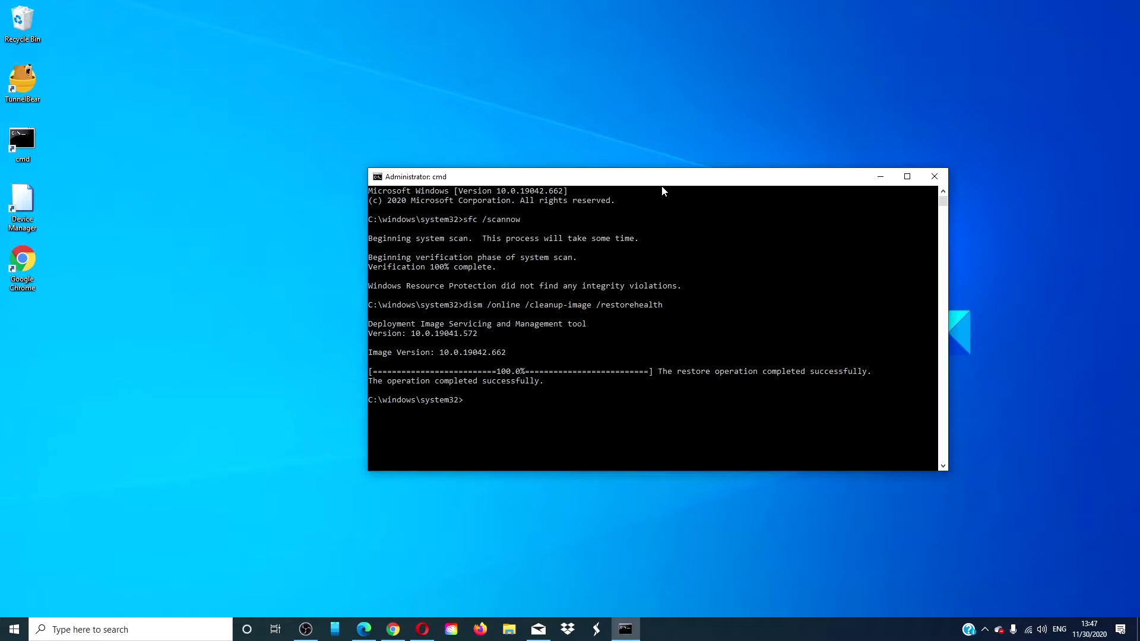
type("exit")
key("Return")
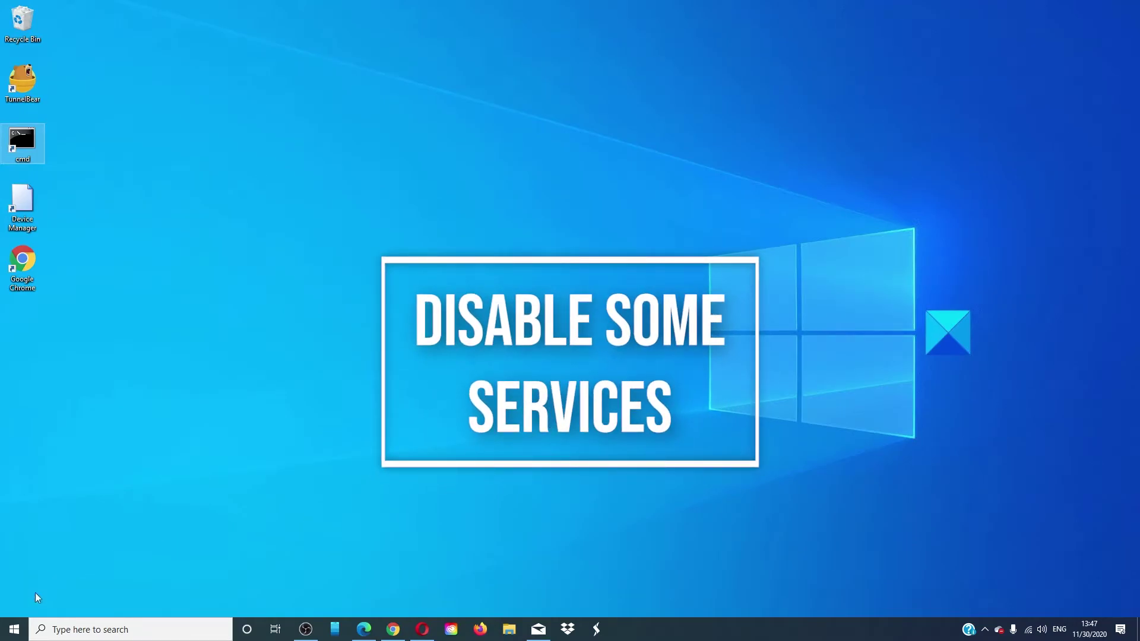
Launch the Services app by searching 'ser' in the taskbar
left_click(69, 631)
type("ser")
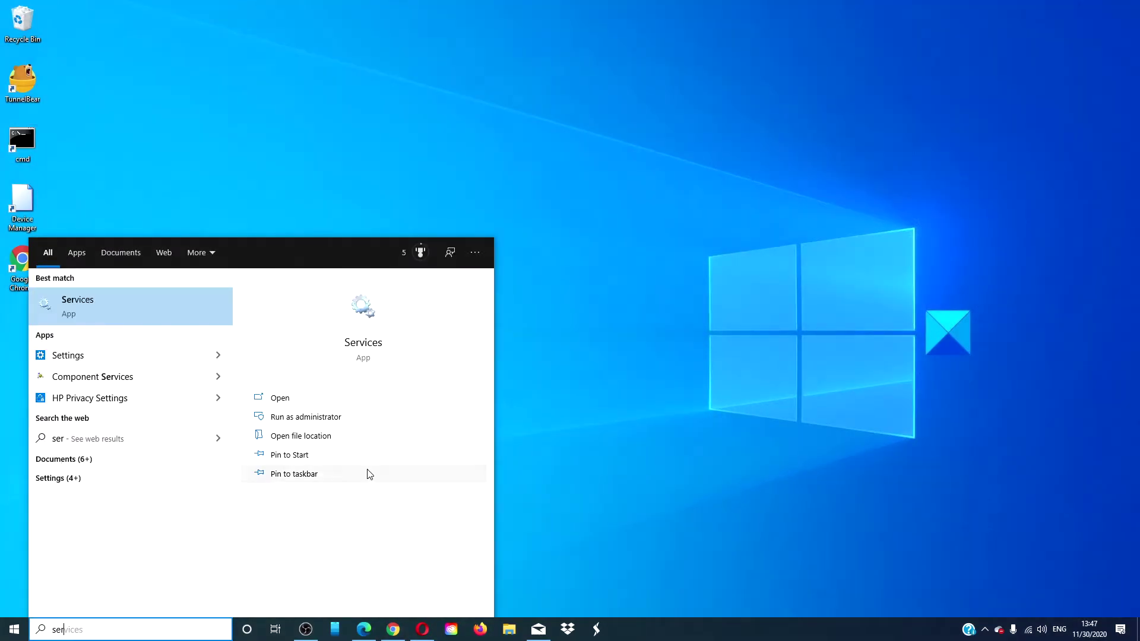
left_click(373, 345)
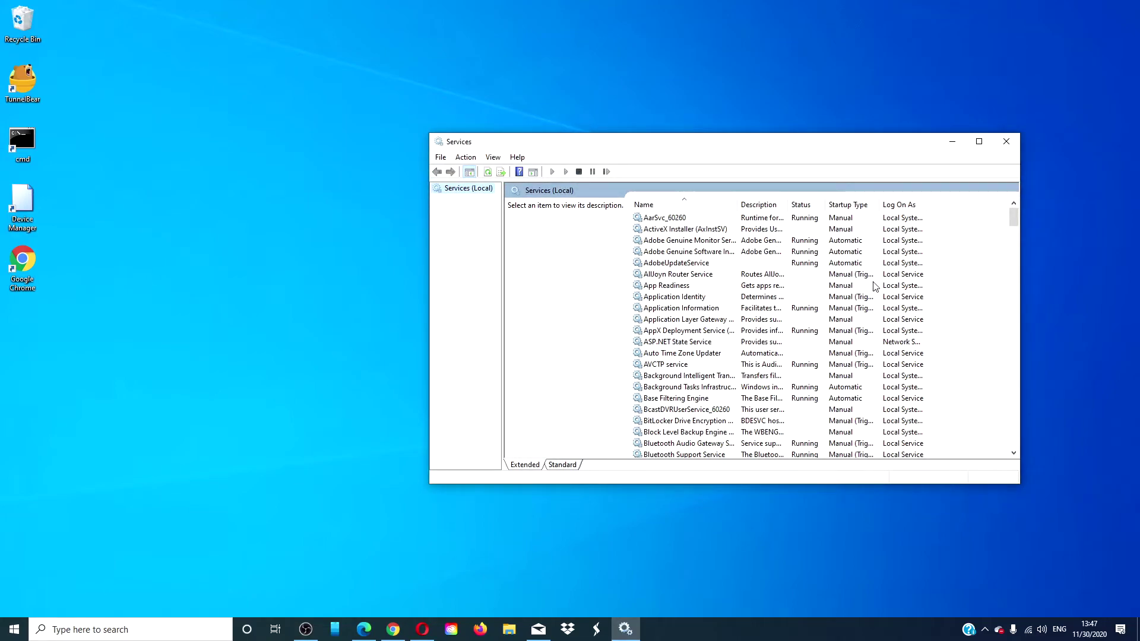
Stop the Print Spooler service from its context menu
scroll(692, 331, "down", 1)
scroll(692, 331, "down", 15)
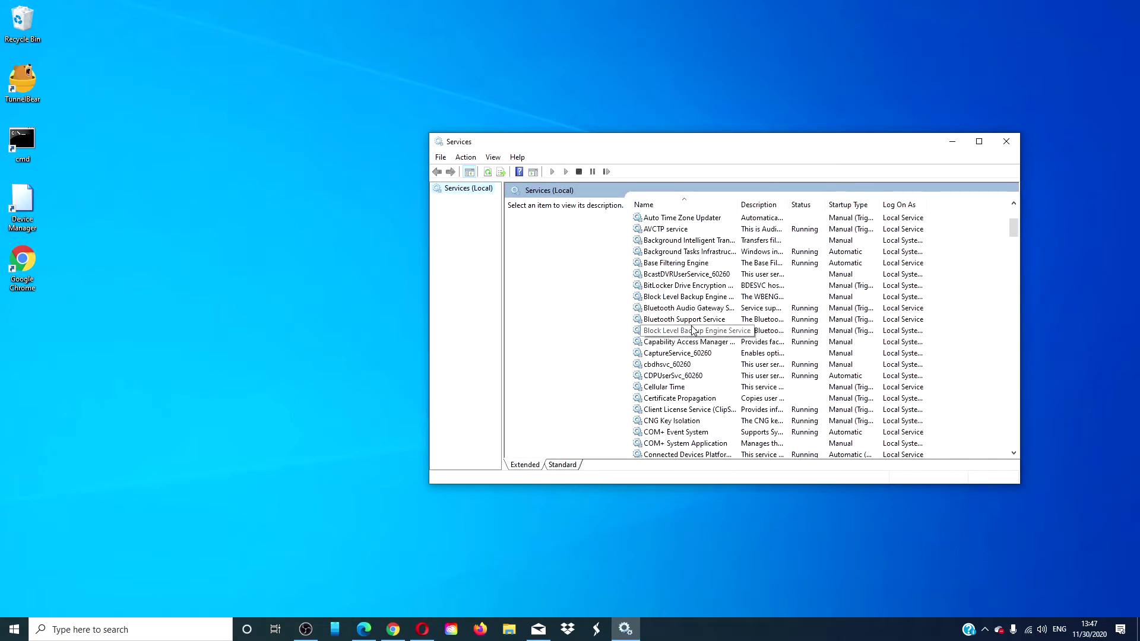
scroll(692, 330, "down", 20)
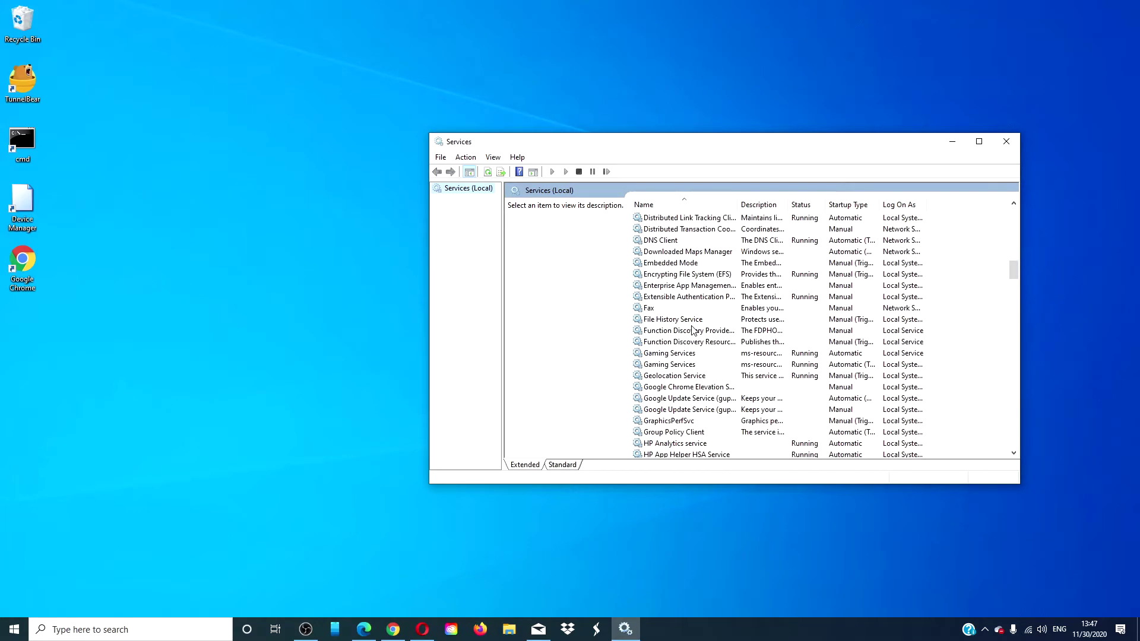
left_click(691, 389)
right_click(691, 393)
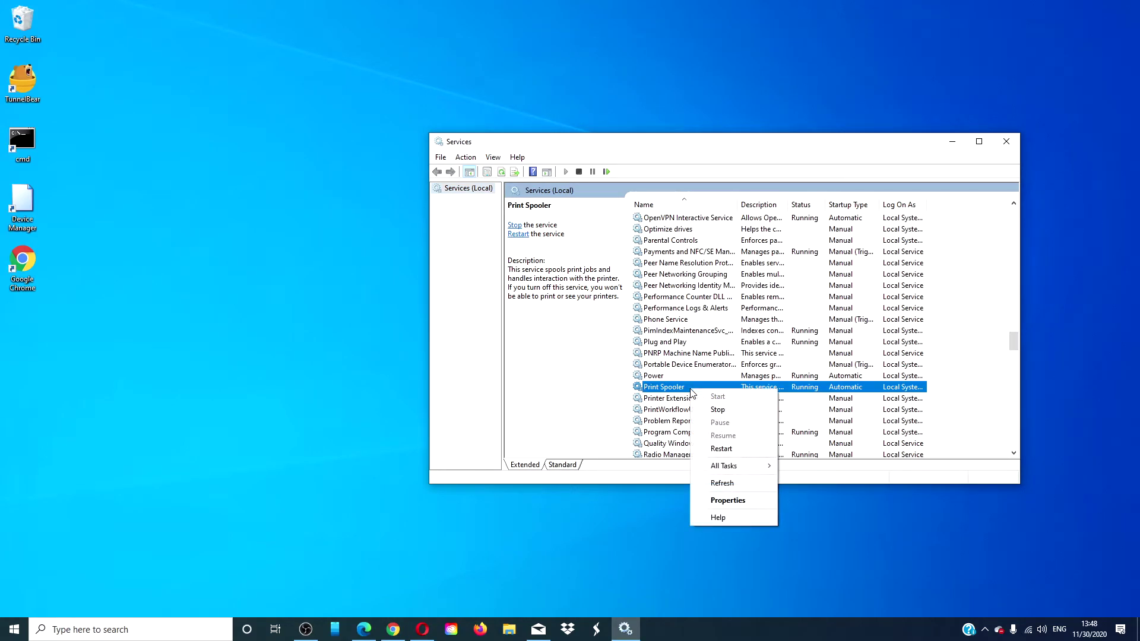
left_click(718, 409)
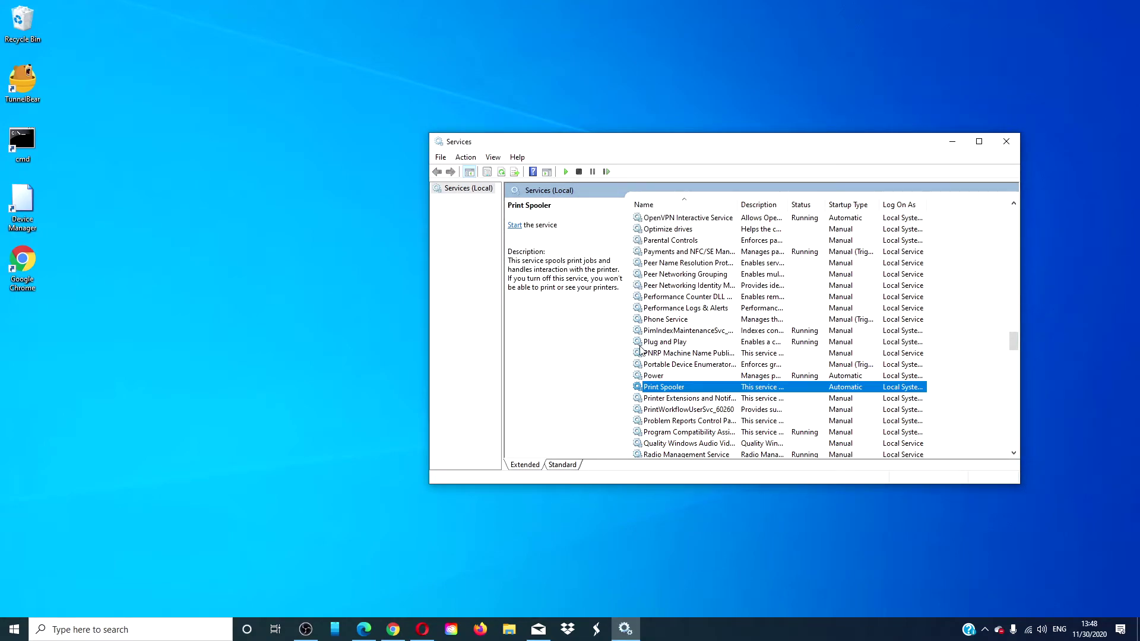
Select the Windows Search service, then close the Services window
scroll(766, 369, "down", 16)
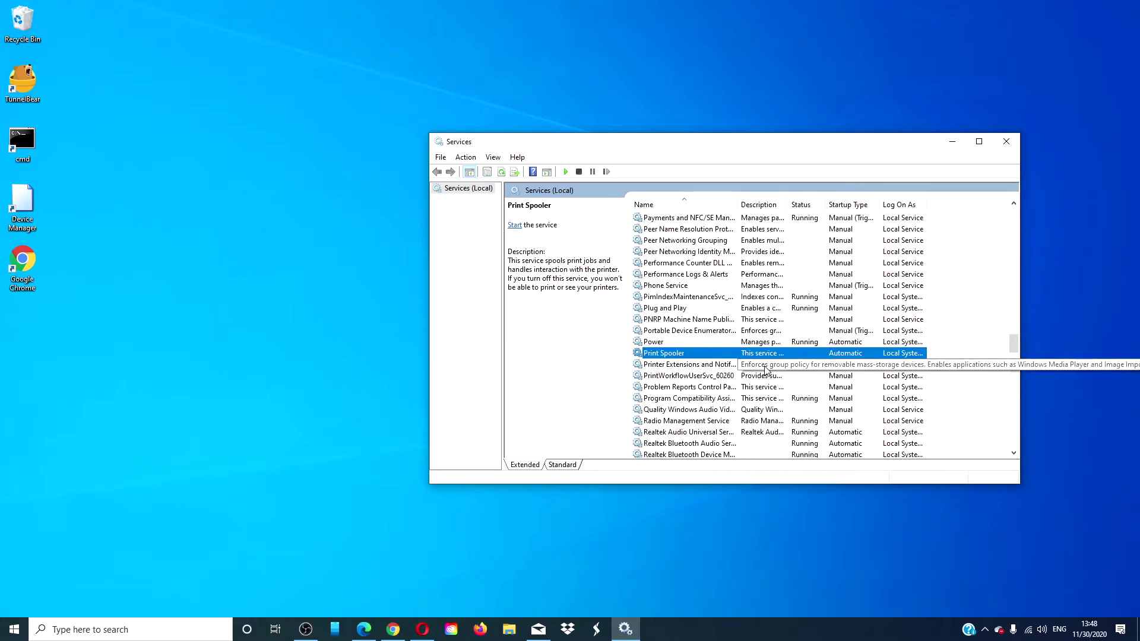
scroll(766, 369, "down", 7)
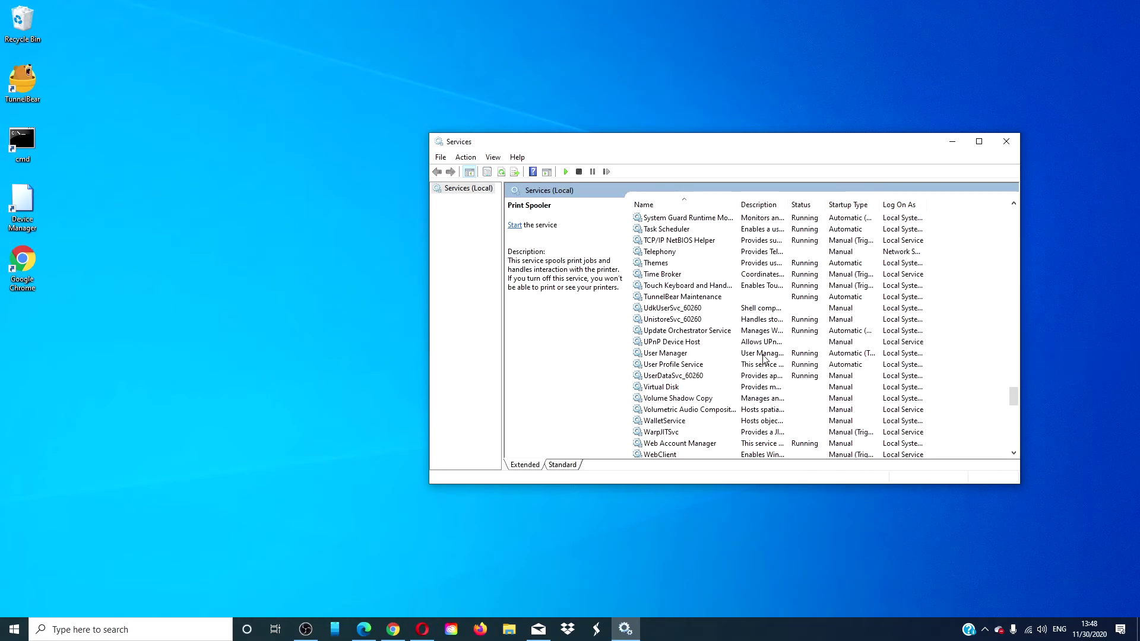
scroll(765, 372, "down", 10)
left_click(680, 366)
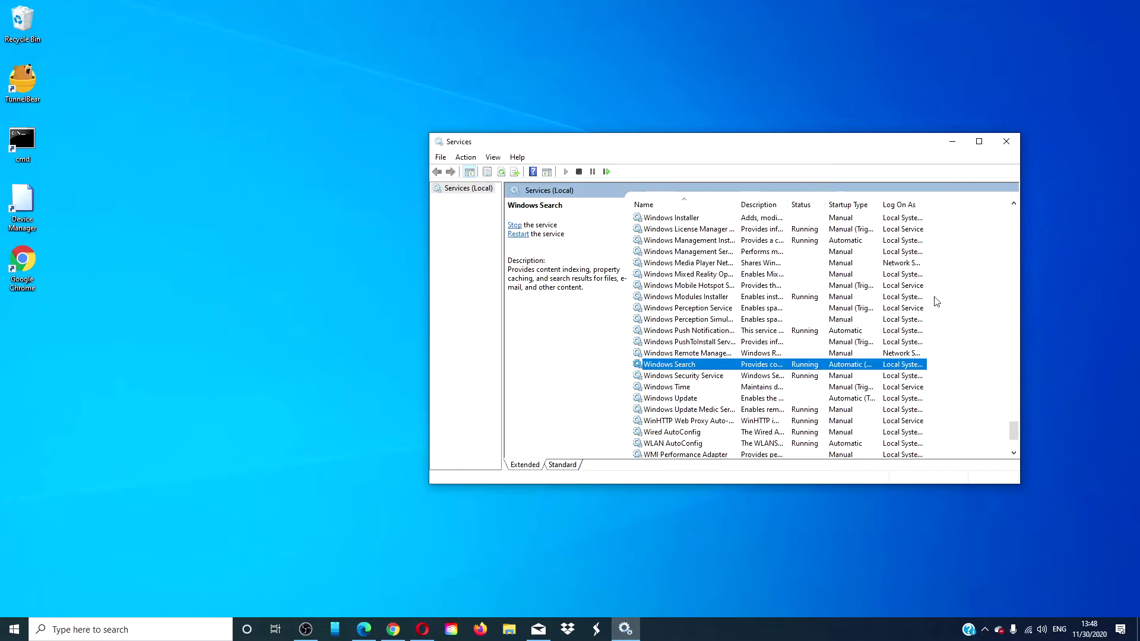
left_click(1007, 142)
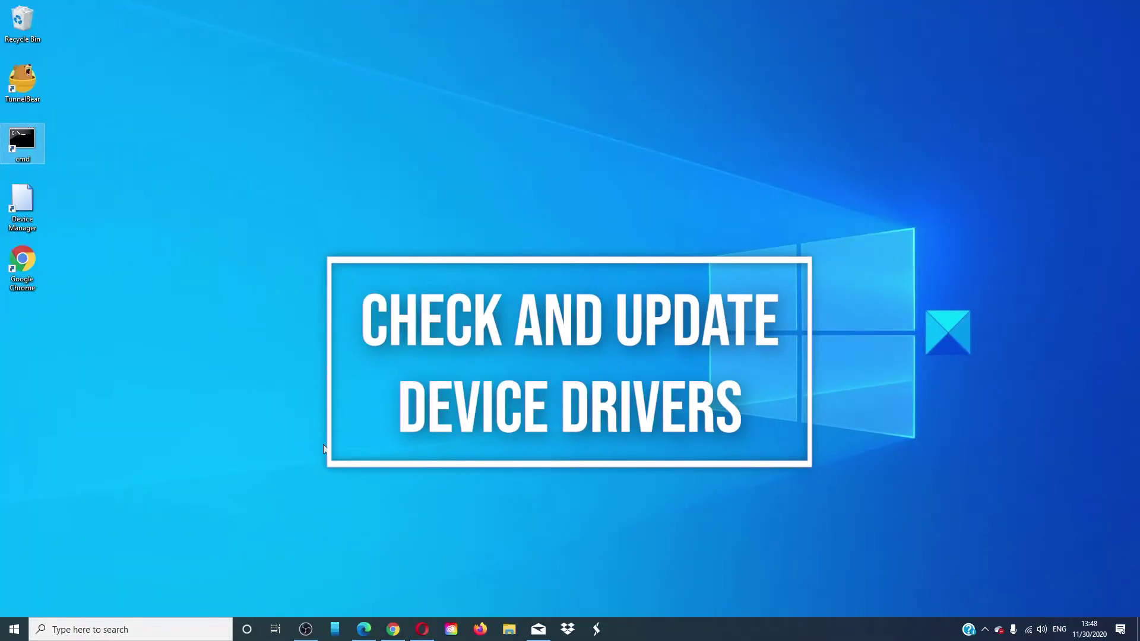
Open Device Manager from the Start button's context menu and move its window slightly left
right_click(16, 633)
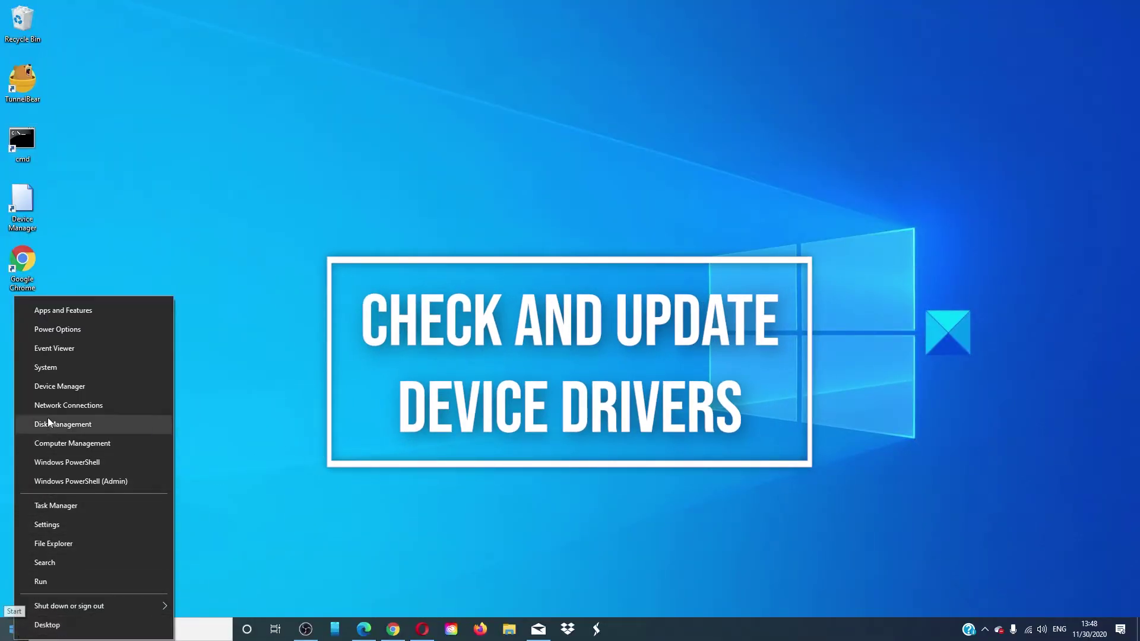
left_click(50, 387)
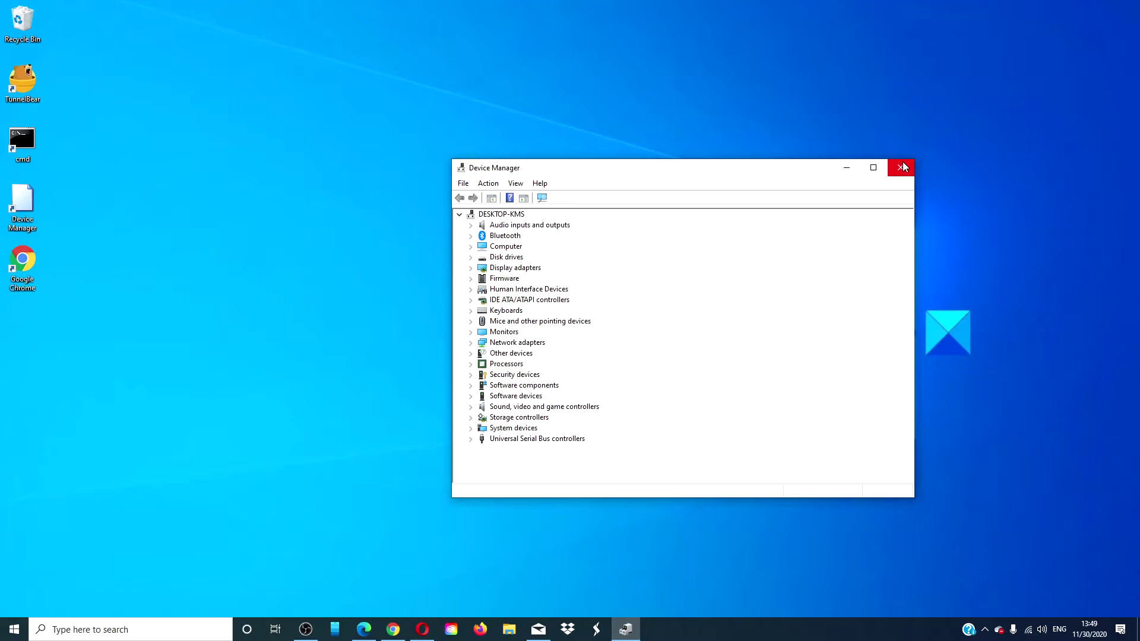
left_click_drag(754, 176, 713, 183)
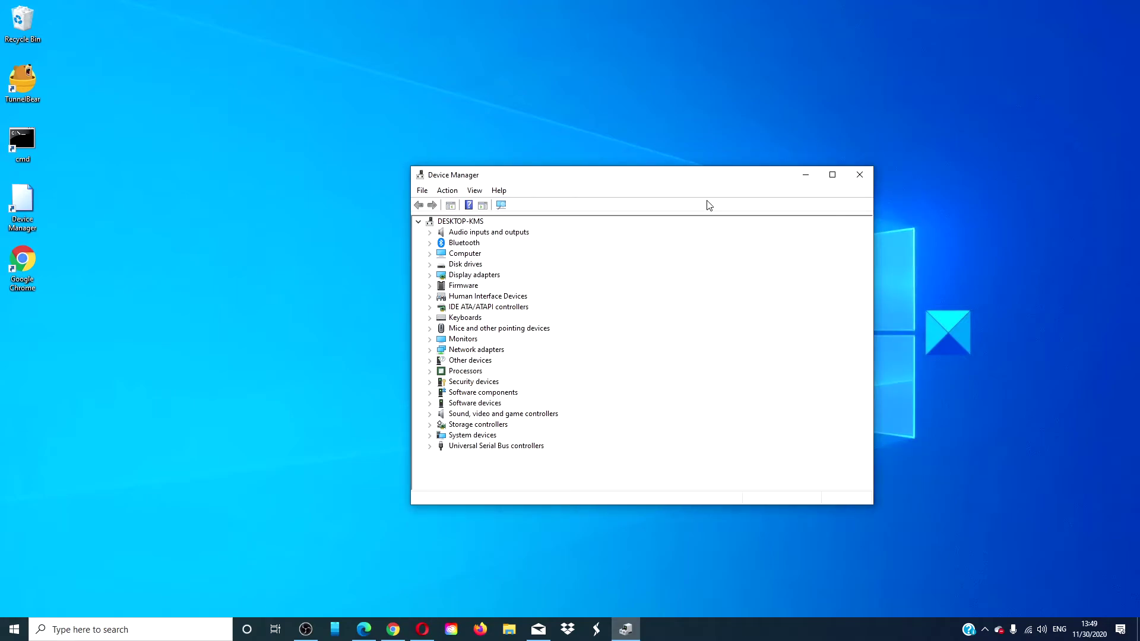
Confirm the KBG30ZMV256G KIOXIA disk's write-caching policies with OK, then close Device Manager
left_click(430, 265)
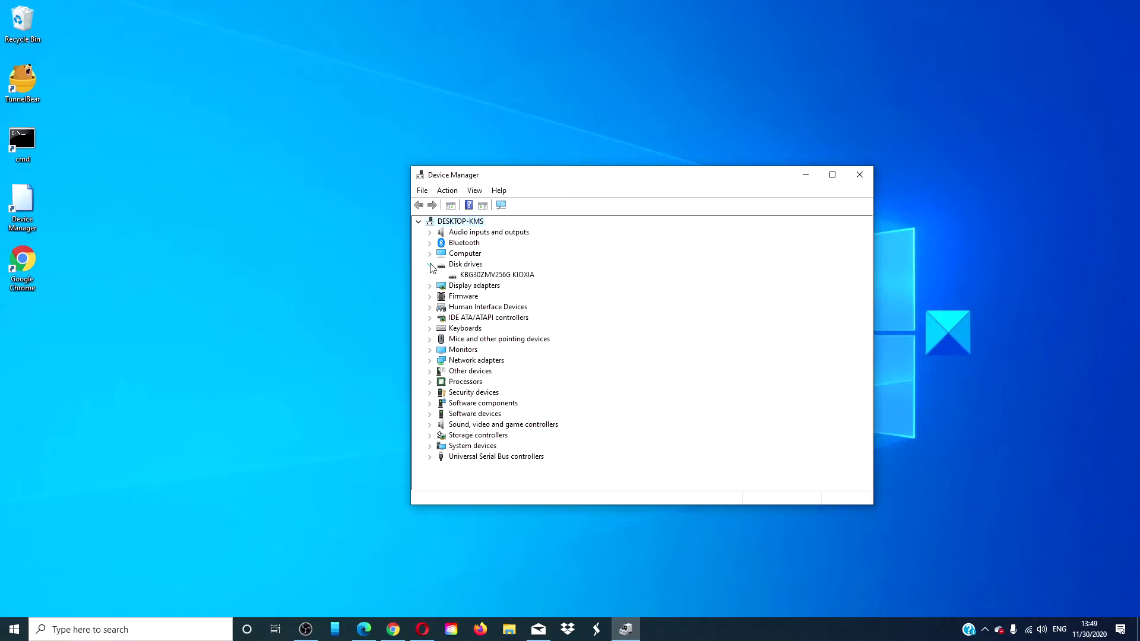
left_click(506, 276)
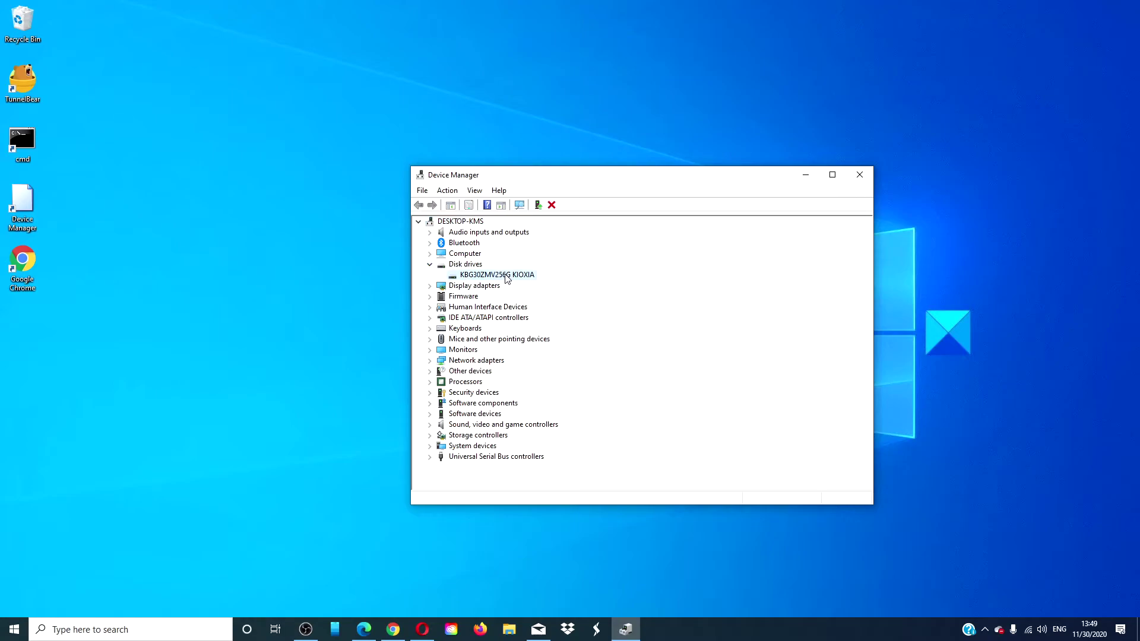
right_click(506, 277)
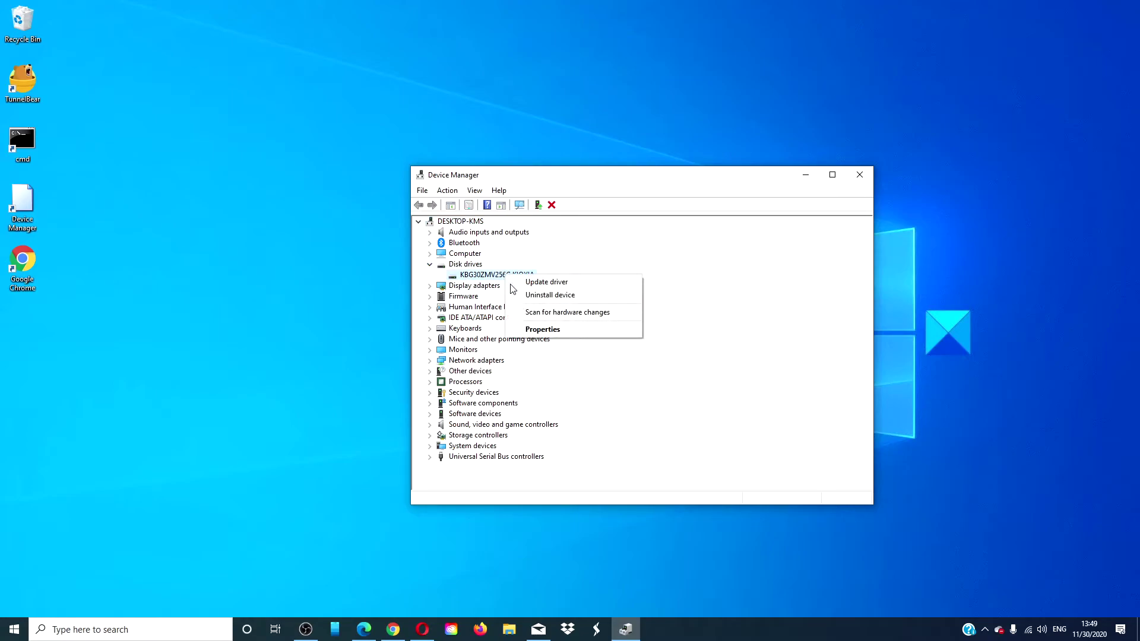
left_click(528, 330)
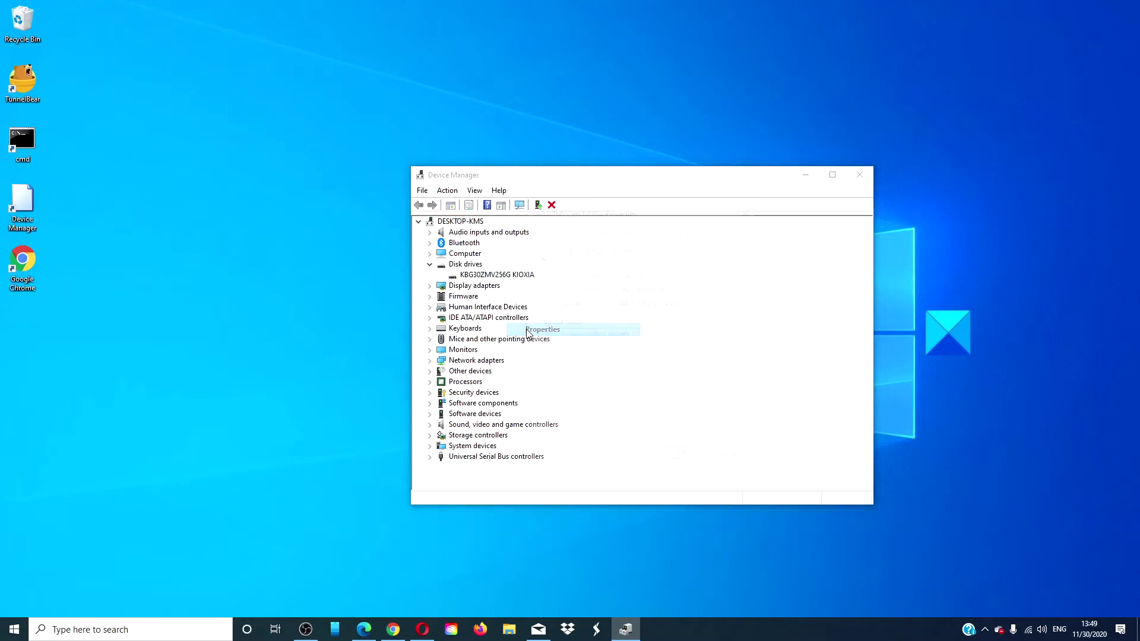
left_click(573, 232)
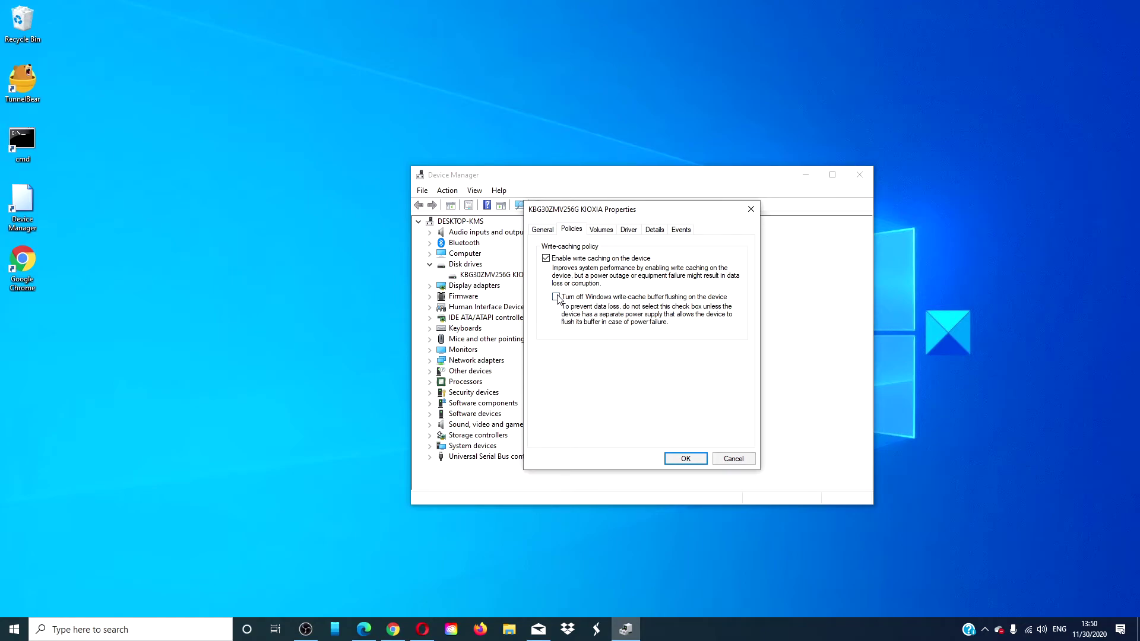
left_click(686, 459)
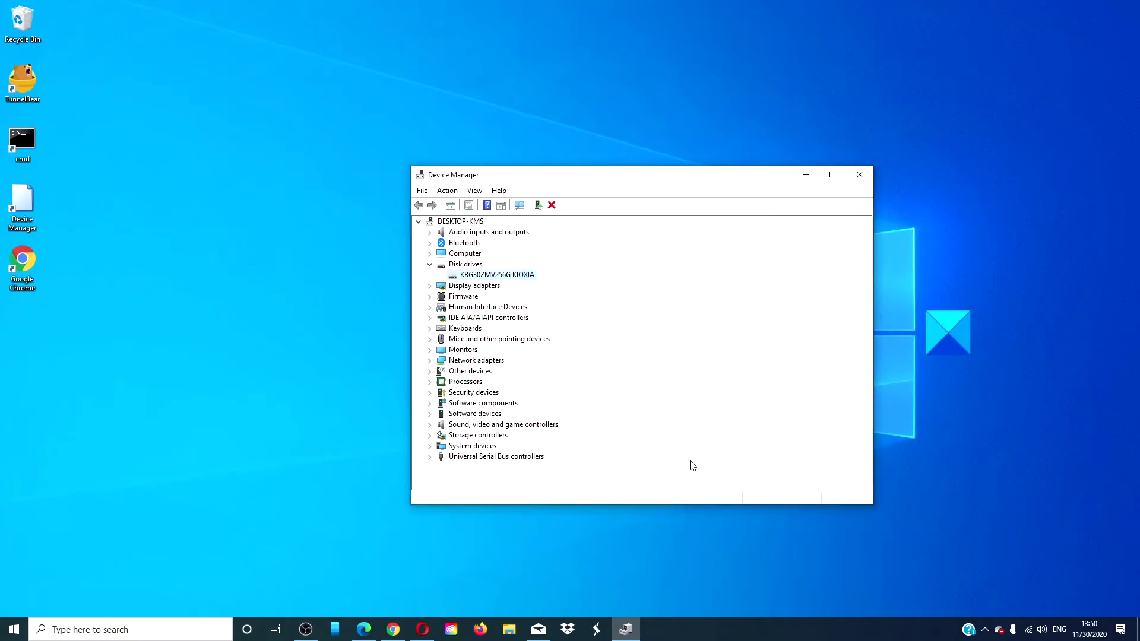
left_click(860, 175)
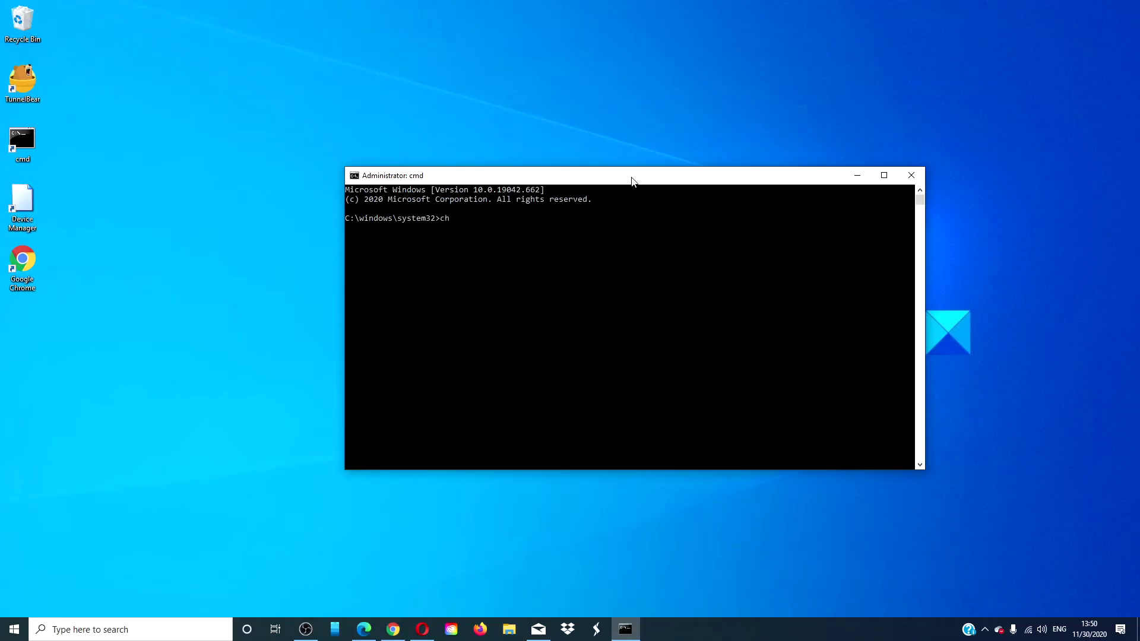
Run chkdsk.exe /f /r, reaching the prompt to schedule the check at next restart
type("kdsk.exe /f /r")
key("Return")
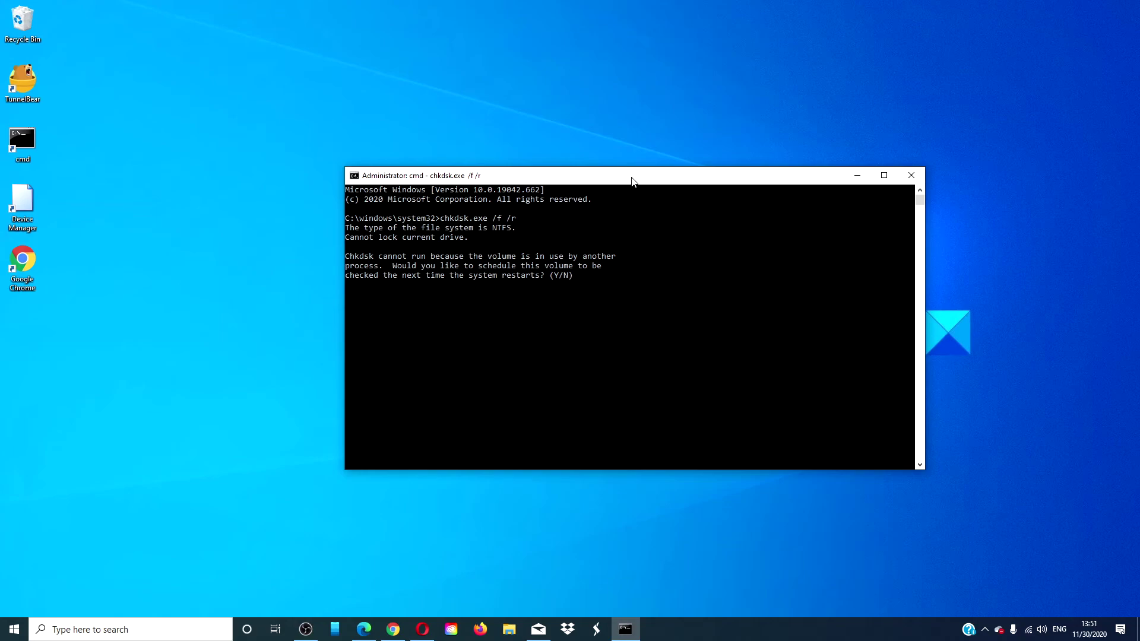
Close the Command Prompt window showing the chkdsk scheduling question
left_click(911, 175)
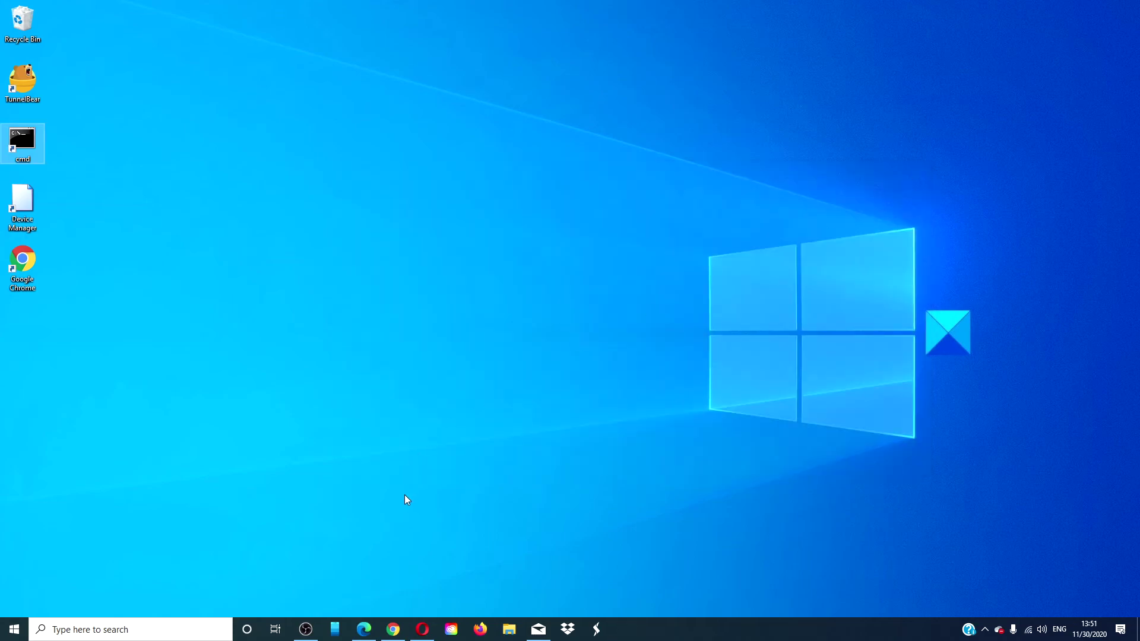